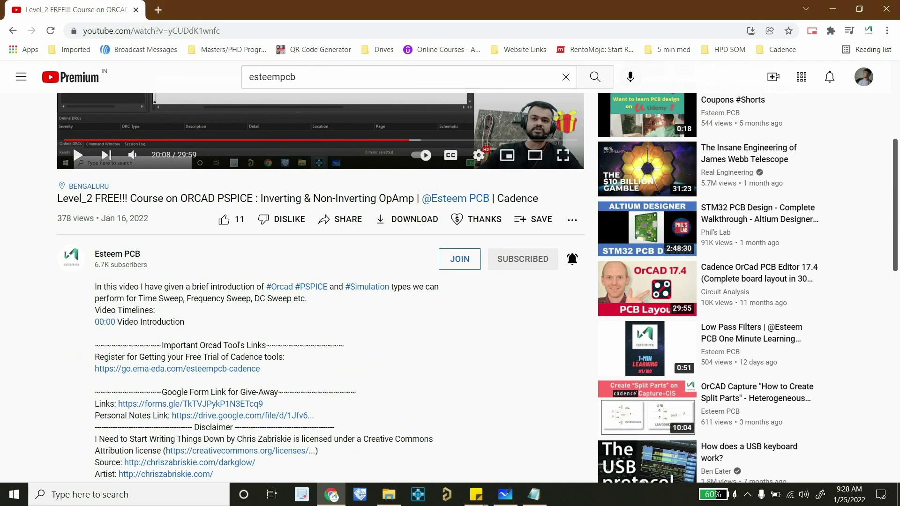
Step: Open the go.ema-eda.com Special OrCAD Offers page and scroll to the OrCAD PCB Design Suite offers
left_click(188, 345)
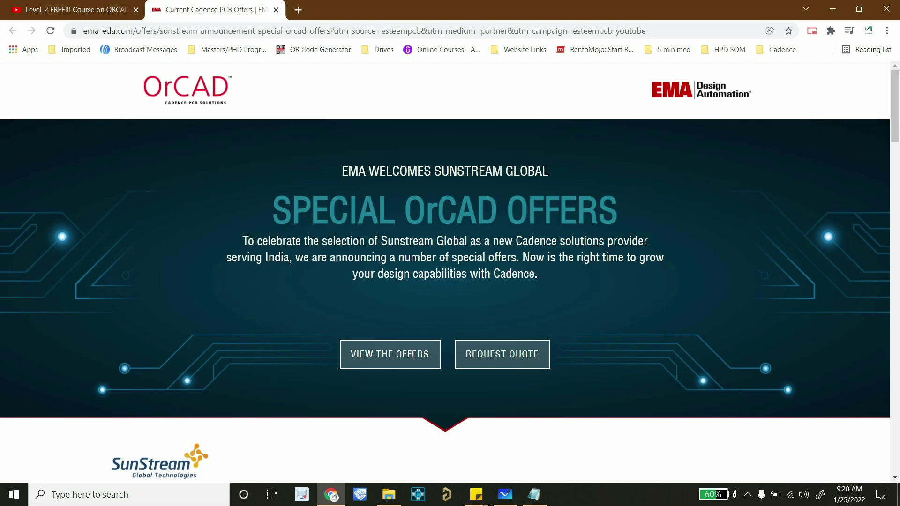
left_click(390, 355)
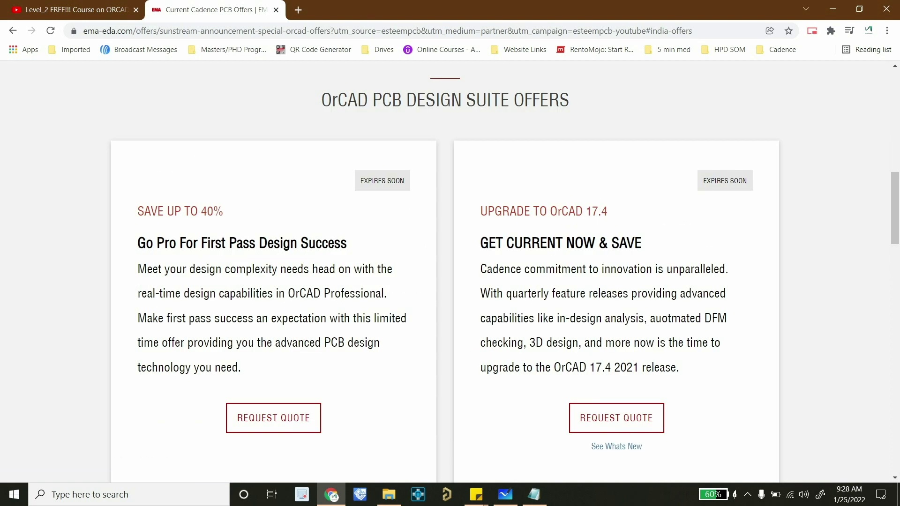
scroll(445, 257, "down", 1)
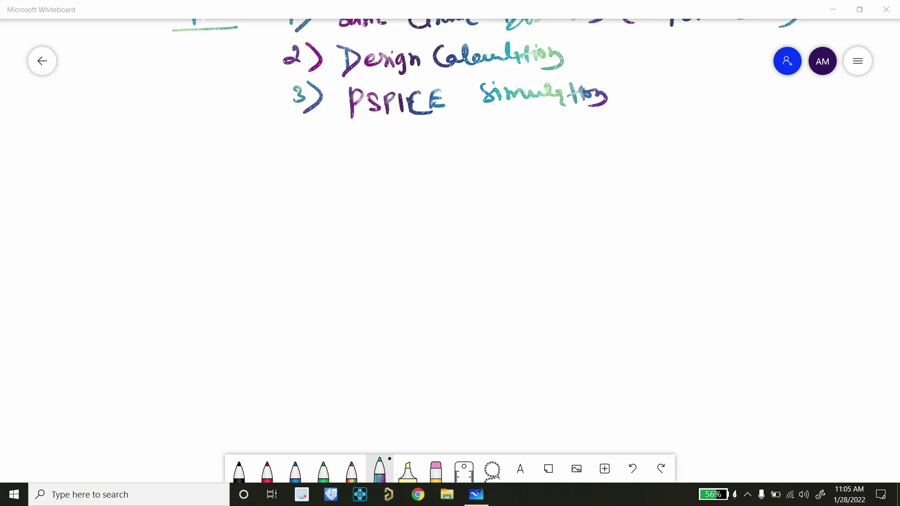
Step: Handwrite in red 'Buck Converter: V↓ I↑'
left_click(268, 470)
left_click_drag(178, 177, 176, 202)
left_click_drag(193, 192, 230, 199)
left_click_drag(249, 180, 244, 201)
left_click_drag(251, 195, 360, 186)
left_click_drag(359, 192, 361, 197)
left_click_drag(369, 188, 377, 188)
mouse_move(432, 171)
left_mouse_down()
mouse_move(453, 172)
mouse_move(480, 197)
left_mouse_up()
left_click_drag(470, 185, 492, 197)
left_click_drag(550, 167, 581, 193)
mouse_move(593, 189)
left_mouse_down()
mouse_move(594, 165)
mouse_move(606, 176)
left_mouse_up()
Step: Write 'Boost Converter: V↑ I↓' in red below the buck row
mouse_move(174, 220)
left_mouse_down()
mouse_move(182, 243)
mouse_move(217, 234)
left_mouse_up()
mouse_move(219, 220)
left_mouse_down()
mouse_move(224, 242)
mouse_move(335, 227)
left_mouse_up()
left_click_drag(314, 216, 362, 227)
left_click_drag(358, 234, 363, 238)
mouse_move(424, 219)
left_mouse_down()
mouse_move(443, 216)
mouse_move(464, 242)
left_mouse_up()
left_click_drag(454, 227, 476, 226)
left_click_drag(529, 212, 554, 239)
mouse_move(568, 206)
left_mouse_down()
mouse_move(572, 232)
mouse_move(580, 232)
left_mouse_up()
Step: Bracket both rows and label the bracket 'opposite', underlined
mouse_move(621, 158)
left_mouse_down()
mouse_move(655, 224)
mouse_move(615, 233)
left_mouse_up()
left_click_drag(678, 196, 681, 225)
left_click_drag(694, 197, 693, 225)
left_click_drag(703, 199, 731, 210)
left_click_drag(738, 183, 759, 213)
left_click_drag(713, 220, 742, 219)
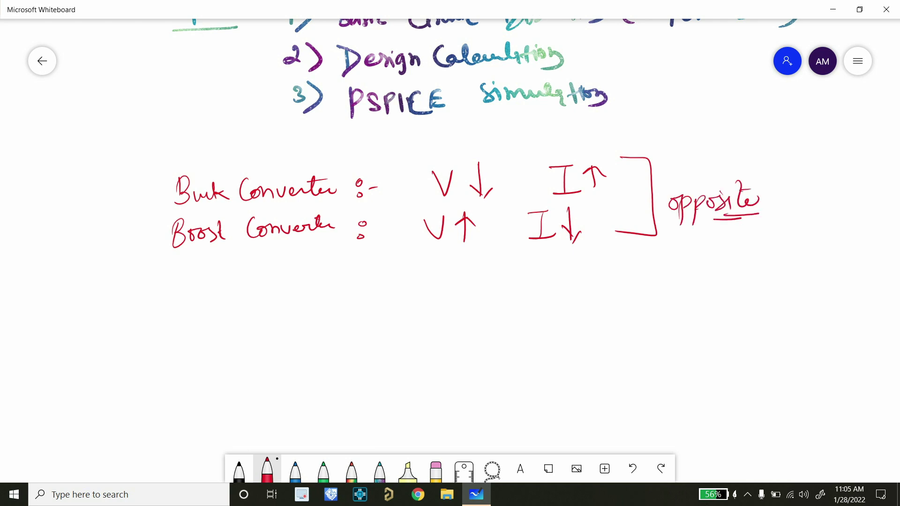
scroll(450, 234, "down", 3)
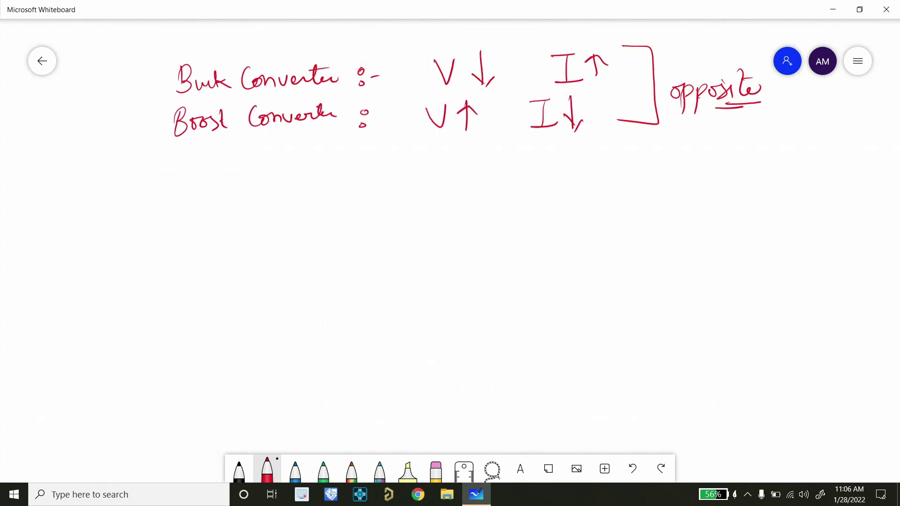
Step: Write an underlined 'Basic Circuit' heading in blue
left_click(294, 472)
mouse_move(119, 173)
left_mouse_down()
mouse_move(129, 199)
mouse_move(163, 186)
mouse_move(174, 196)
left_mouse_up()
mouse_move(209, 177)
left_mouse_down()
mouse_move(199, 195)
mouse_move(250, 181)
left_mouse_up()
left_click_drag(255, 162, 261, 186)
left_click_drag(272, 179, 282, 179)
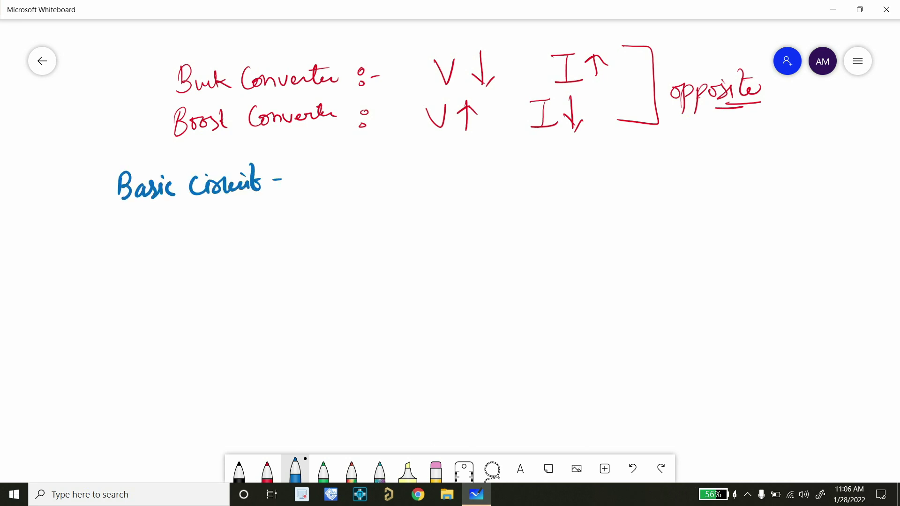
Step: Draw the battery with + and − terminals, the inductor coil, the open switch and the return wire
left_click_drag(106, 211, 262, 201)
mouse_move(373, 180)
left_mouse_down()
mouse_move(371, 220)
mouse_move(406, 218)
left_mouse_up()
left_click_drag(361, 231, 381, 229)
left_click_drag(372, 233, 370, 279)
left_click_drag(330, 210, 347, 207)
left_click_drag(341, 202, 345, 216)
left_click_drag(331, 243, 349, 242)
mouse_move(372, 181)
left_mouse_down()
mouse_move(506, 173)
mouse_move(506, 214)
left_mouse_up()
left_click_drag(502, 253, 511, 269)
left_click_drag(469, 218, 493, 251)
left_click_drag(370, 280, 512, 268)
Step: Add the diode, output capacitor and load resistor with their connecting wires
left_click_drag(506, 174, 574, 172)
left_click_drag(573, 151, 580, 199)
mouse_move(581, 171)
left_mouse_down()
mouse_move(580, 197)
mouse_move(648, 170)
mouse_move(634, 208)
left_mouse_up()
mouse_move(619, 216)
left_mouse_down()
mouse_move(654, 210)
mouse_move(655, 227)
left_mouse_up()
left_click_drag(641, 228, 643, 252)
left_click_drag(511, 260, 641, 252)
mouse_move(644, 168)
left_mouse_down()
mouse_move(677, 162)
mouse_move(695, 246)
mouse_move(644, 251)
left_mouse_up()
Step: Label the components RL, C, D1, S1 and L
mouse_move(715, 225)
left_mouse_down()
mouse_move(735, 195)
mouse_move(732, 225)
left_mouse_up()
left_click_drag(742, 212, 760, 226)
left_click_drag(605, 221, 604, 234)
left_click_drag(544, 197, 548, 214)
mouse_move(566, 197)
left_mouse_down()
mouse_move(569, 218)
mouse_move(518, 239)
left_mouse_up()
left_click_drag(538, 224, 544, 244)
left_click_drag(417, 194, 446, 205)
Step: Label the battery 'Bat (VIN)' with a double underline
mouse_move(230, 232)
left_mouse_down()
mouse_move(230, 255)
mouse_move(240, 253)
left_mouse_up()
left_click_drag(253, 242, 263, 254)
left_click_drag(262, 232, 265, 252)
left_click_drag(257, 240, 272, 237)
left_click_drag(273, 228, 275, 229)
mouse_move(233, 262)
left_mouse_down()
mouse_move(228, 286)
mouse_move(254, 264)
left_mouse_up()
mouse_move(260, 265)
left_mouse_down()
mouse_move(261, 281)
mouse_move(283, 263)
left_mouse_up()
left_click_drag(287, 255, 291, 279)
left_click_drag(241, 289, 274, 284)
left_click_drag(244, 295, 272, 290)
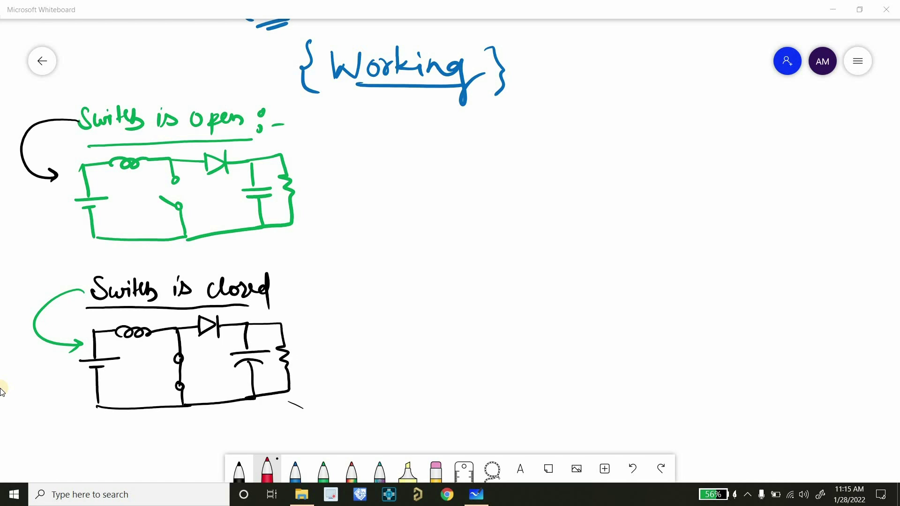
Step: On the switch-open circuit, draw the red current path and write 'IL small', double underlined
left_click_drag(336, 147, 336, 169)
left_click_drag(330, 169, 365, 177)
left_click_drag(324, 151, 350, 148)
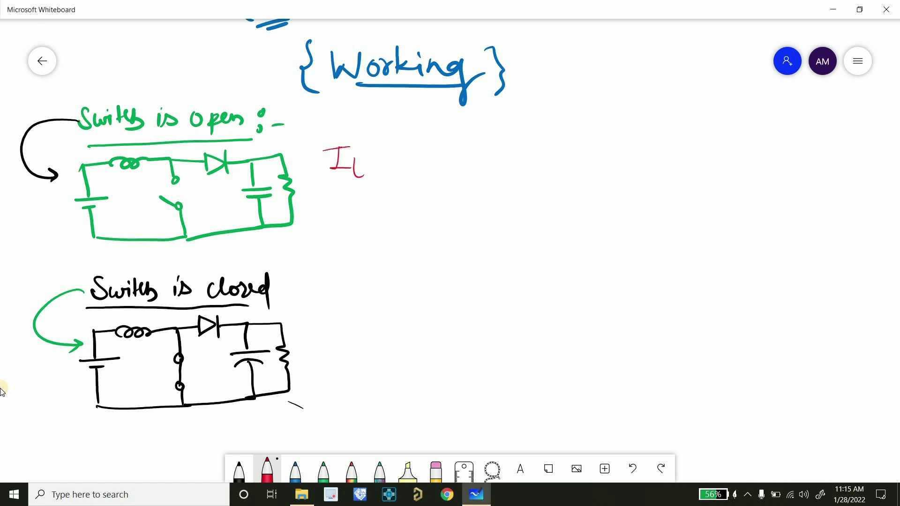
mouse_move(72, 174)
left_mouse_down()
mouse_move(162, 145)
mouse_move(159, 154)
left_mouse_up()
left_click_drag(392, 154, 380, 168)
mouse_move(396, 155)
left_mouse_down()
mouse_move(398, 168)
mouse_move(443, 155)
mouse_move(451, 175)
left_mouse_up()
mouse_move(386, 180)
left_mouse_down()
mouse_move(432, 178)
mouse_move(419, 185)
left_mouse_up()
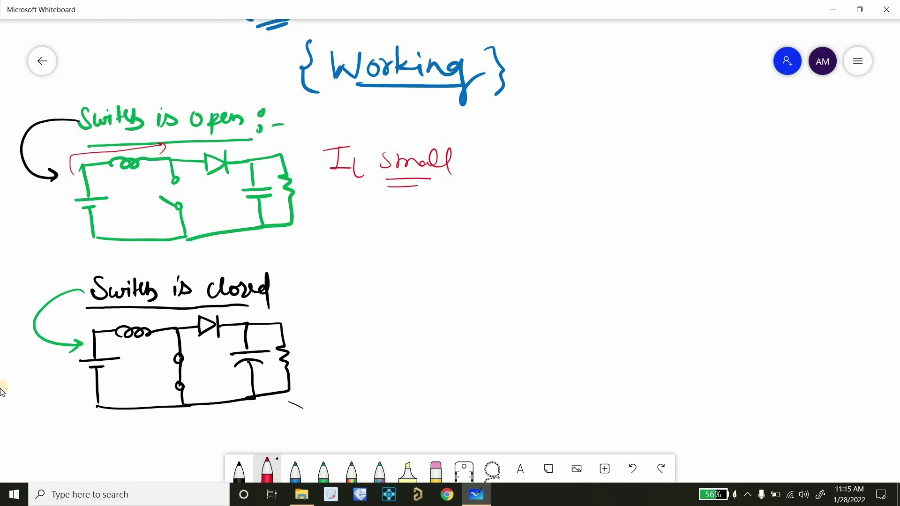
Step: Draw current arrows on the switch-closed circuit and write an underlined 'IL Large'
left_click_drag(154, 320, 191, 319)
mouse_move(148, 342)
left_mouse_down()
mouse_move(164, 342)
mouse_move(164, 375)
mouse_move(155, 381)
mouse_move(164, 372)
left_mouse_up()
mouse_move(341, 283)
left_mouse_down()
mouse_move(355, 281)
mouse_move(349, 303)
left_mouse_up()
left_click_drag(344, 304, 457, 300)
left_click_drag(375, 320, 417, 320)
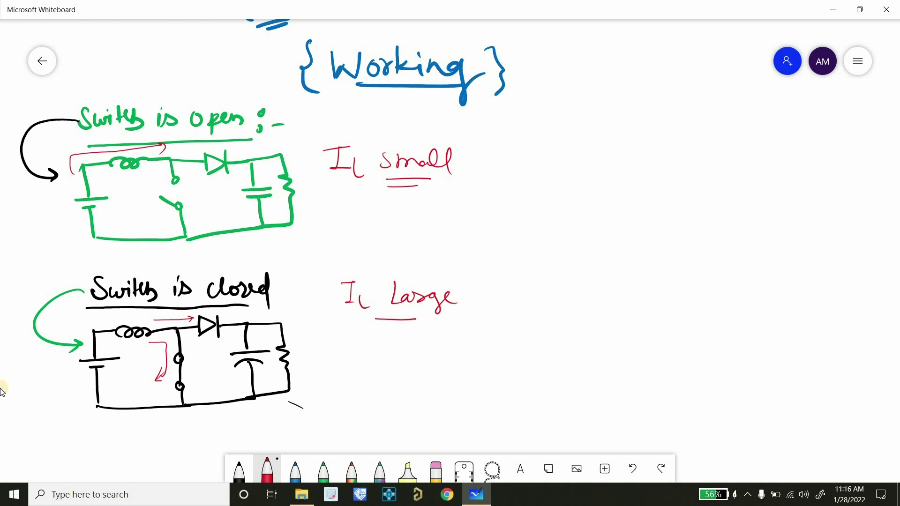
Step: Sketch a red inductor coil with a current arrow and the note 'I↑ B↑ E↑'
left_click_drag(519, 287, 632, 284)
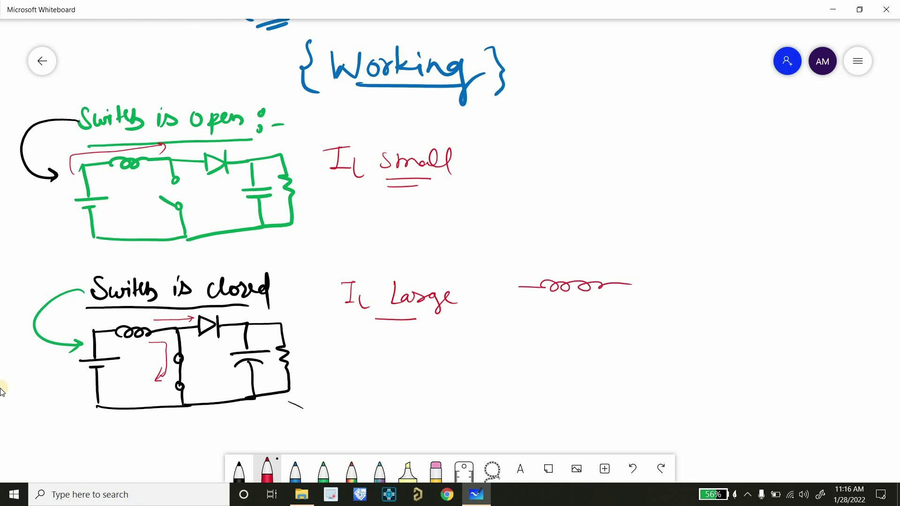
mouse_move(517, 267)
left_mouse_down()
mouse_move(553, 267)
mouse_move(560, 239)
mouse_move(559, 255)
left_mouse_up()
mouse_move(552, 255)
left_mouse_down()
mouse_move(576, 254)
mouse_move(587, 242)
mouse_move(659, 257)
mouse_move(670, 244)
left_mouse_up()
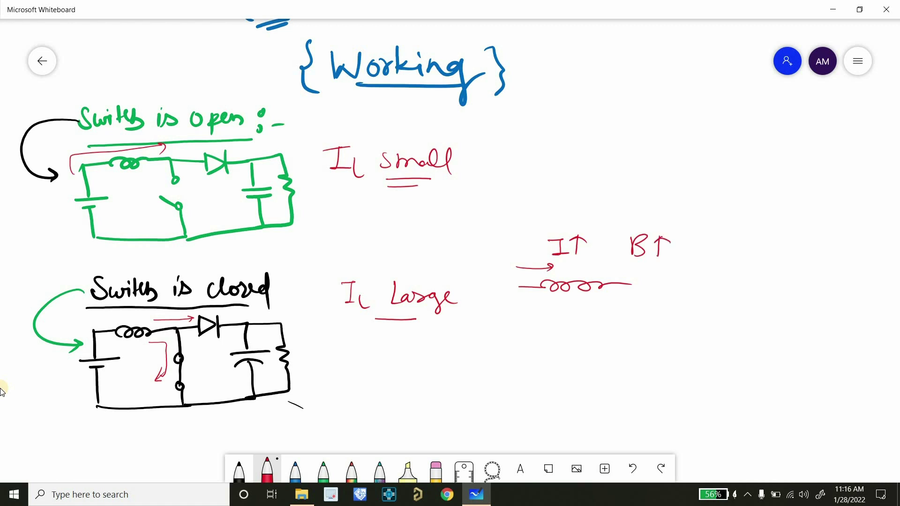
mouse_move(700, 245)
left_mouse_down()
mouse_move(695, 263)
mouse_move(712, 243)
left_mouse_up()
left_click_drag(696, 257, 710, 261)
mouse_move(727, 263)
left_mouse_down()
mouse_move(728, 245)
mouse_move(737, 255)
left_mouse_up()
Step: Draw a circulating loop under the coil and mark its + and − ends
mouse_move(541, 300)
left_mouse_down()
mouse_move(604, 302)
mouse_move(574, 325)
mouse_move(546, 321)
mouse_move(540, 301)
mouse_move(573, 306)
mouse_move(589, 331)
left_mouse_up()
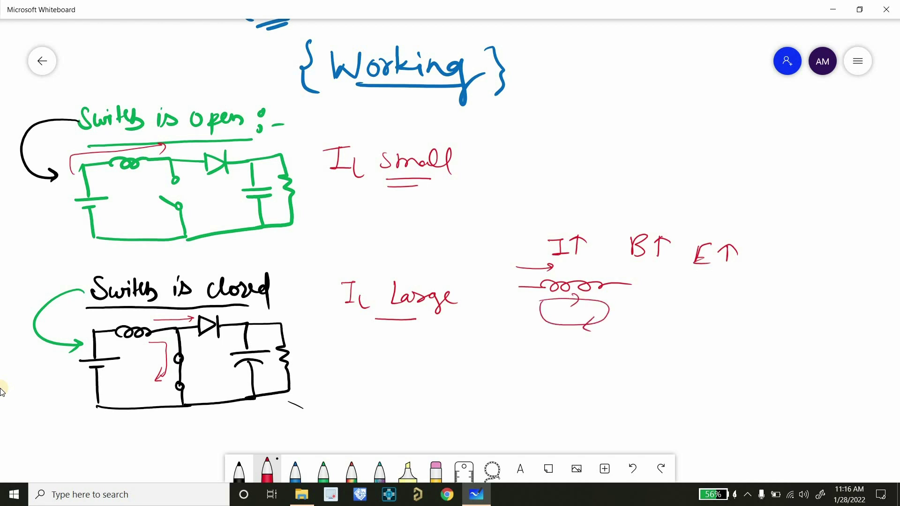
left_click_drag(556, 298, 592, 296)
mouse_move(516, 303)
left_mouse_down()
mouse_move(528, 302)
mouse_move(521, 312)
left_mouse_up()
left_click_drag(618, 303, 635, 303)
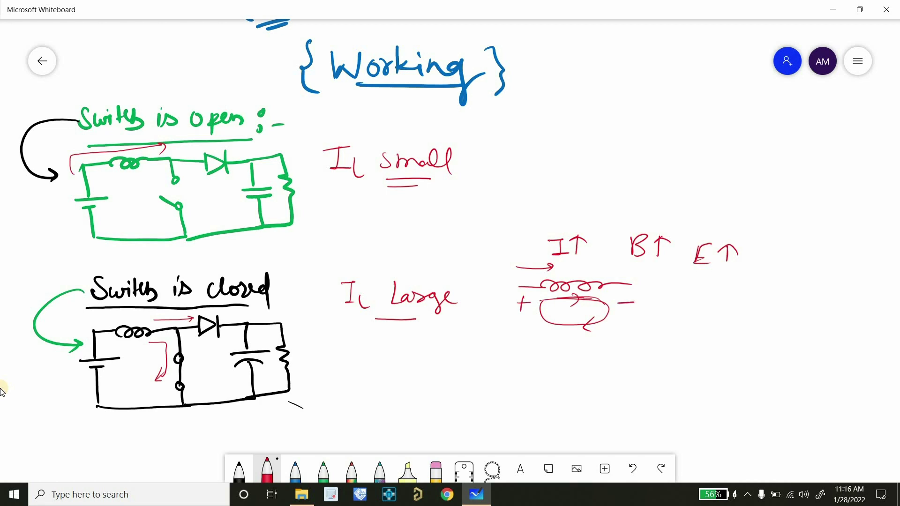